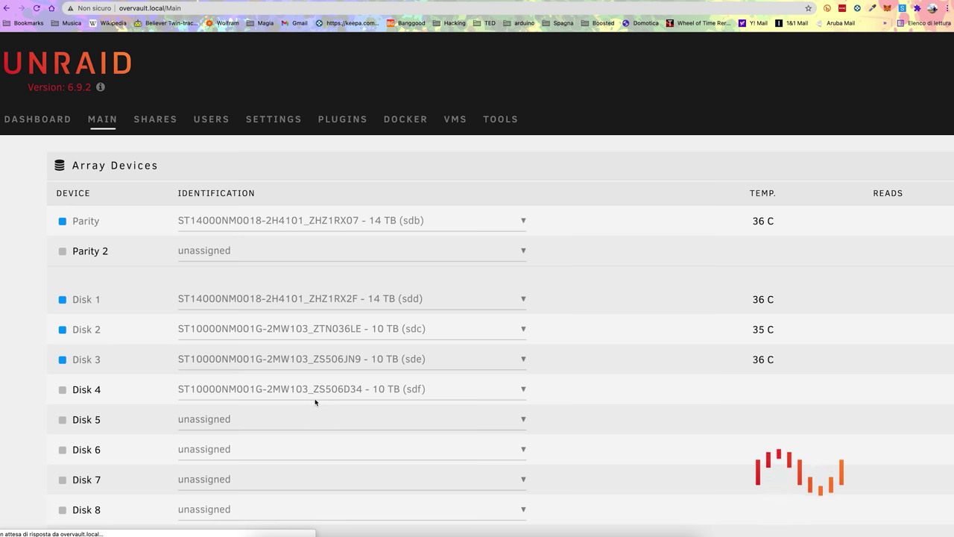
Assign the 10 TB drive sdg to the Disk 5 slot of the array
left_click(287, 430)
left_click(287, 429)
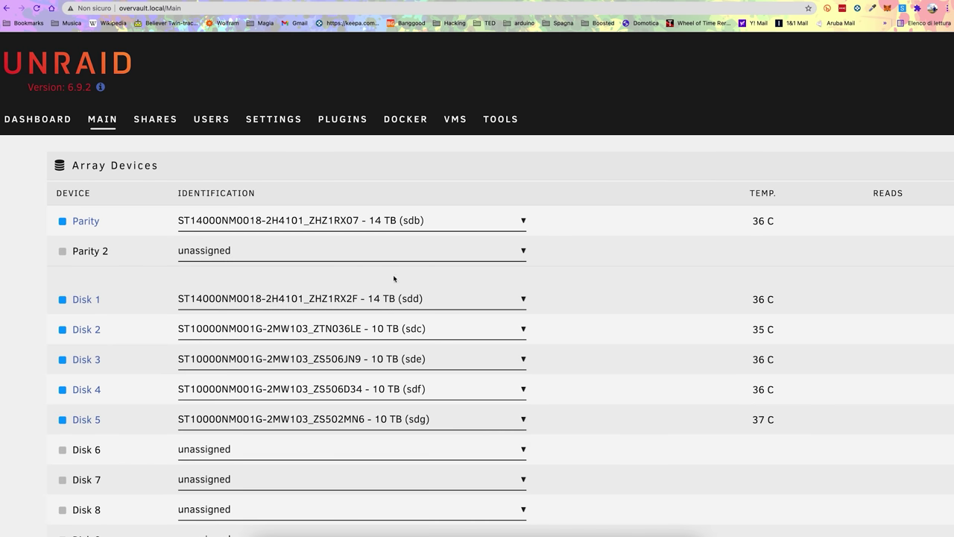
key("super+minus")
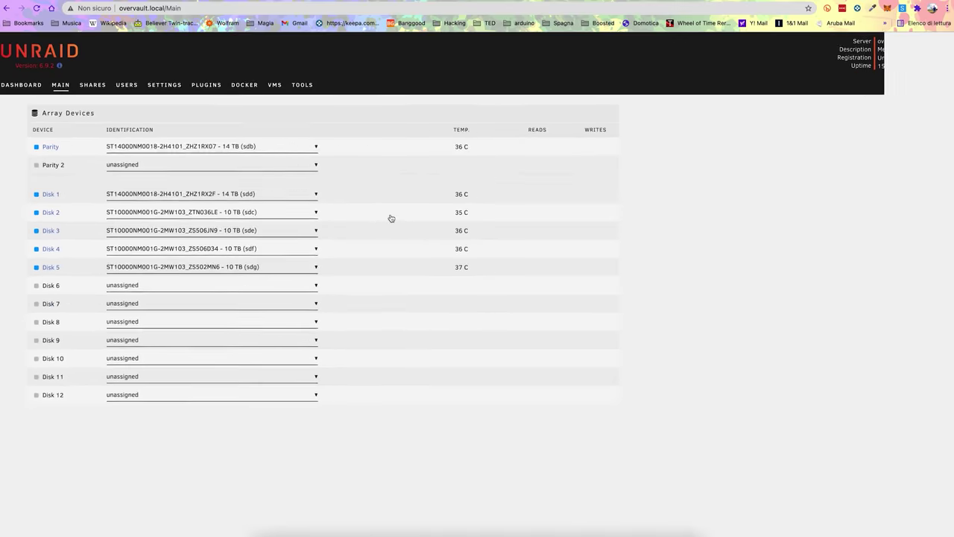
Add a pool named cache with 1 slot
scroll(265, 170, "up", 5)
scroll(246, 192, "down", 15)
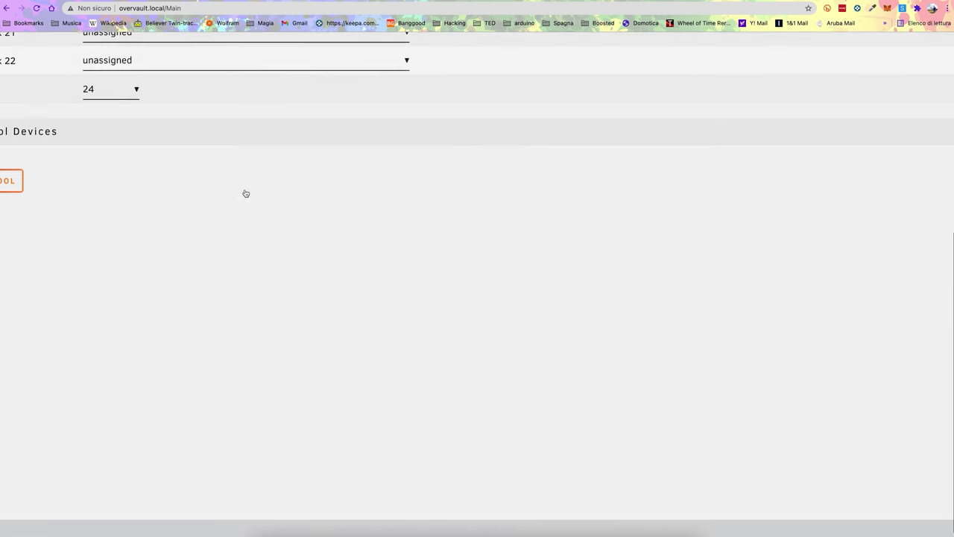
scroll(110, 347, "left", 3)
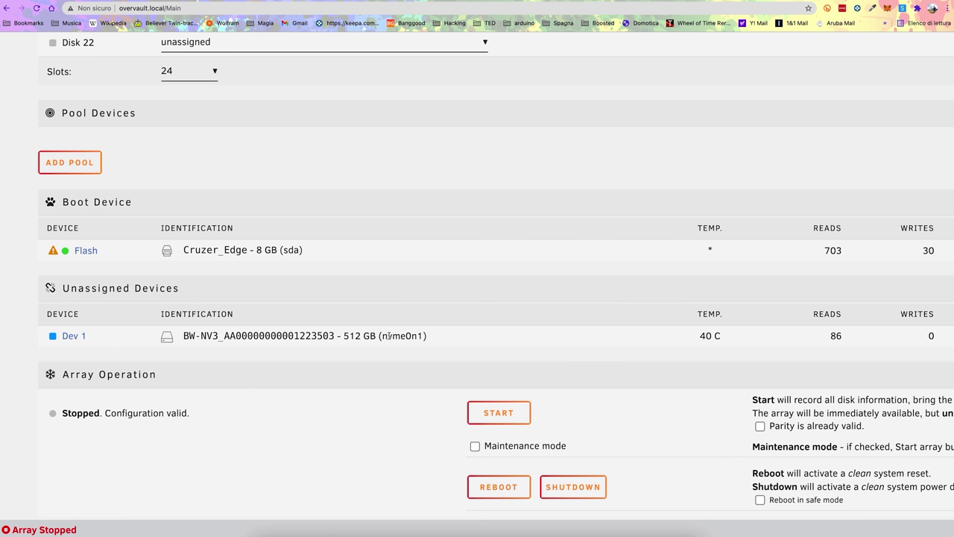
left_click_drag(387, 336, 405, 334)
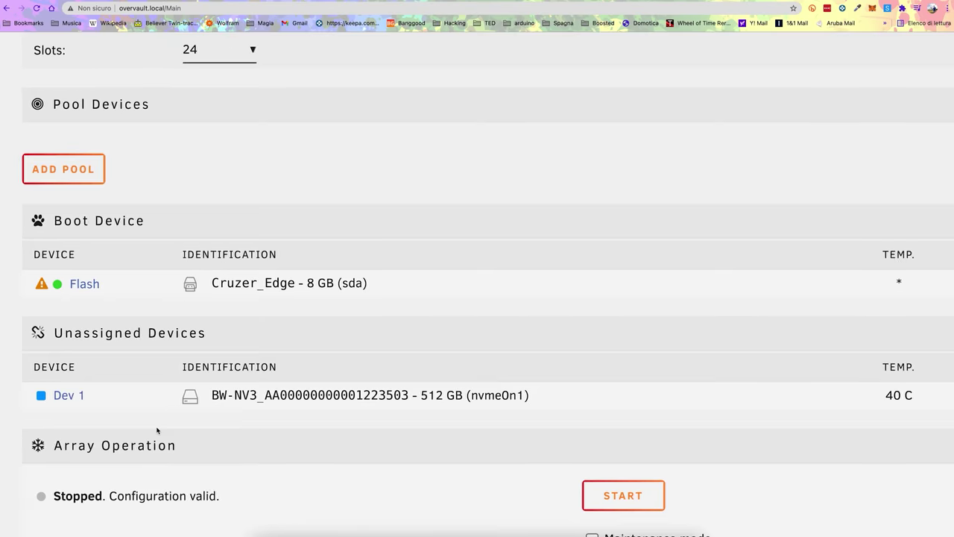
scroll(157, 430, "up", 2)
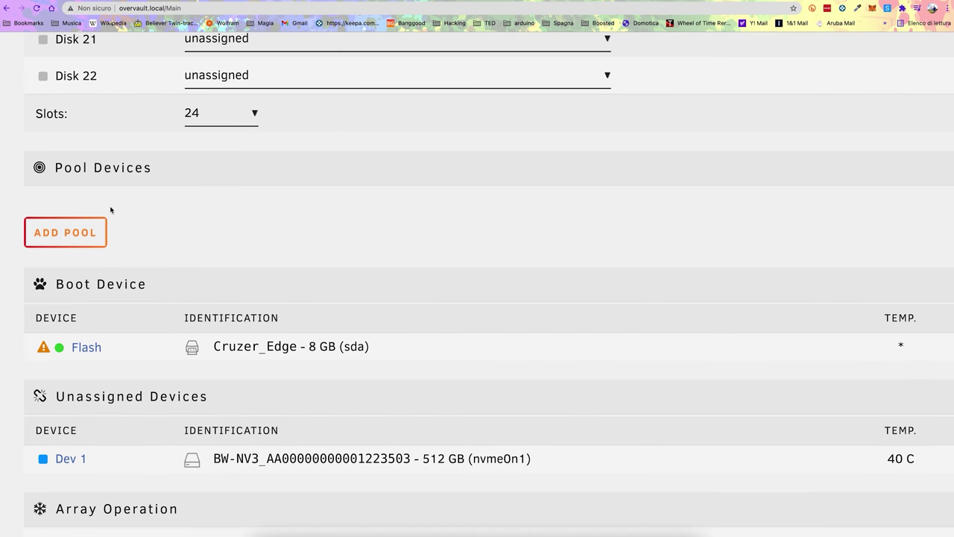
scroll(110, 211, "down", 5)
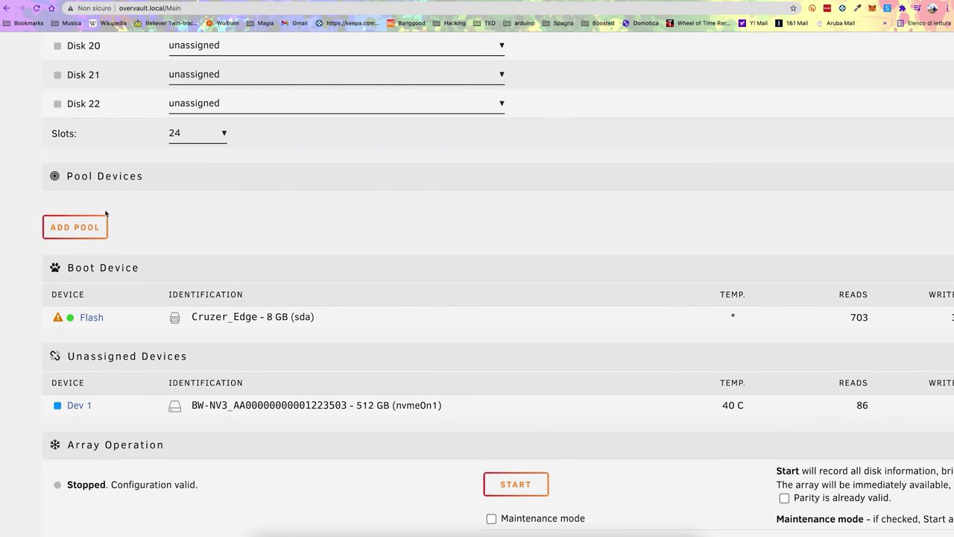
scroll(105, 214, "down", 5)
left_click(49, 283)
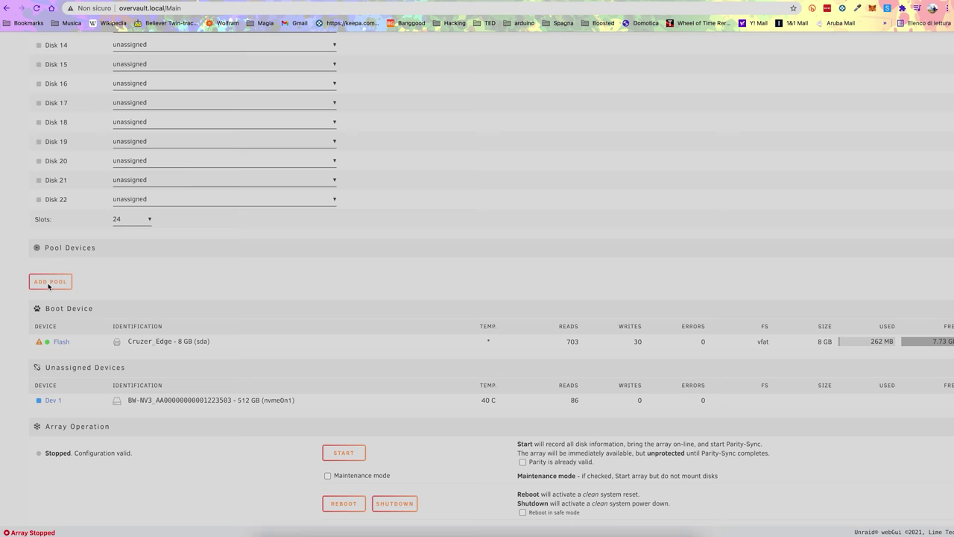
scroll(532, 246, "up", 5)
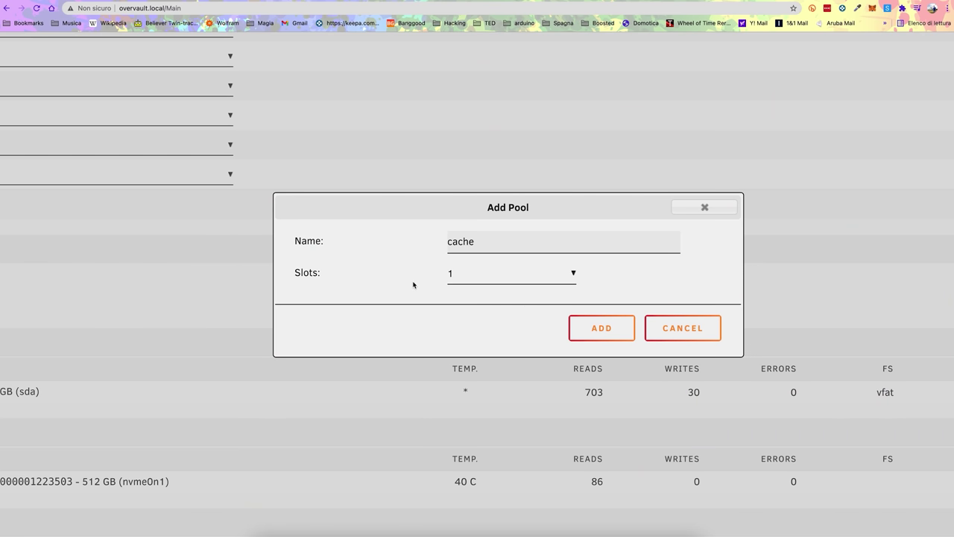
left_click(602, 327)
scroll(601, 327, "left", 5)
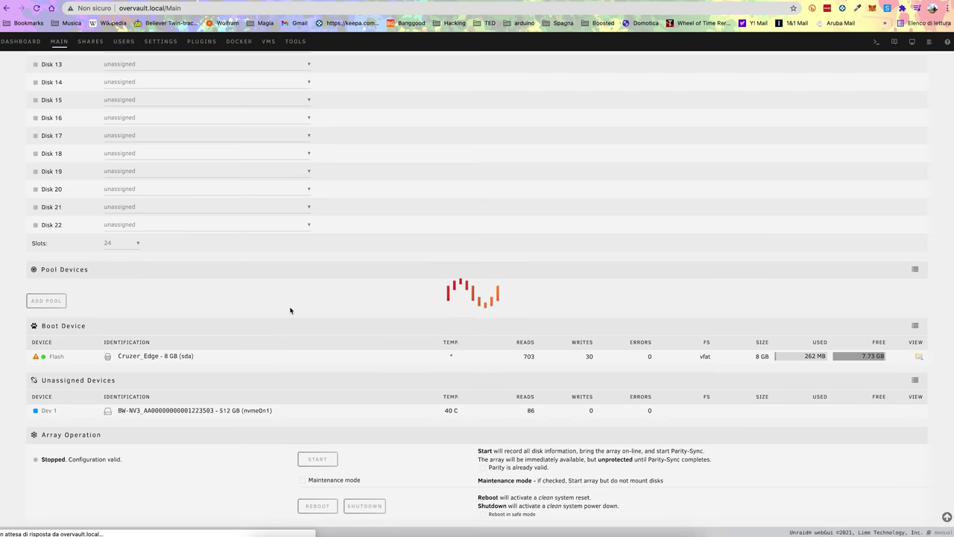
Assign the 512 GB NVMe drive (nvme0n1) to the Cache pool device
left_click(131, 261)
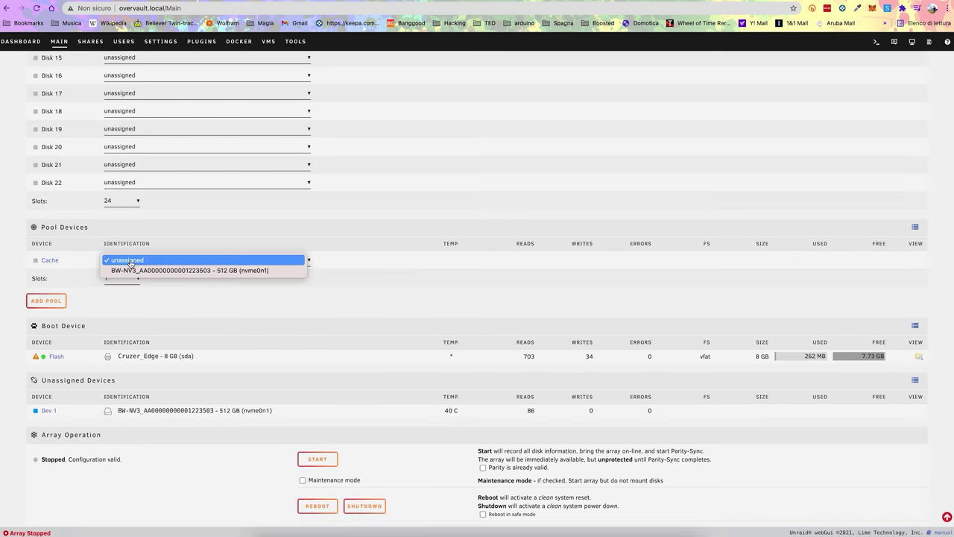
left_click(134, 270)
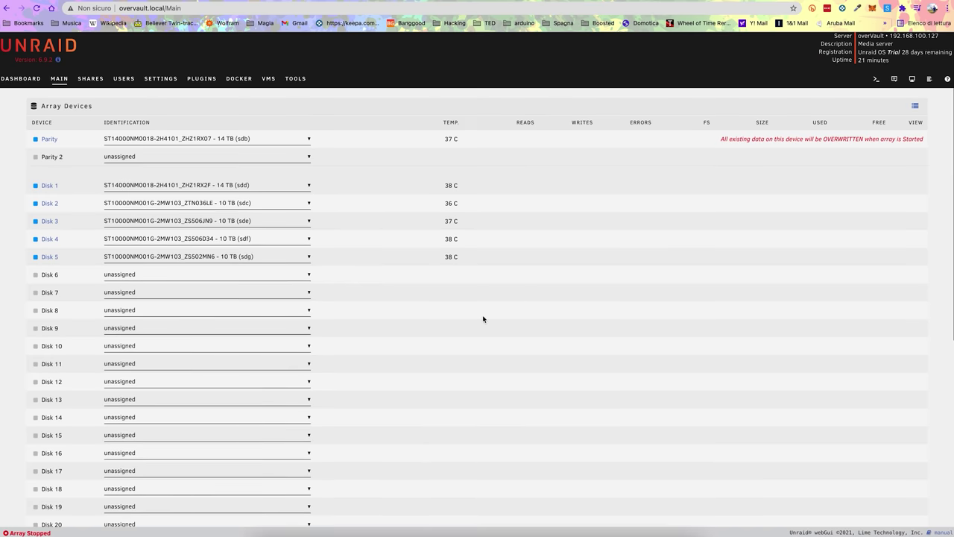
Review the drive assignments and the array operation status, and start the array
scroll(482, 319, "down", 3)
scroll(482, 319, "down", 3)
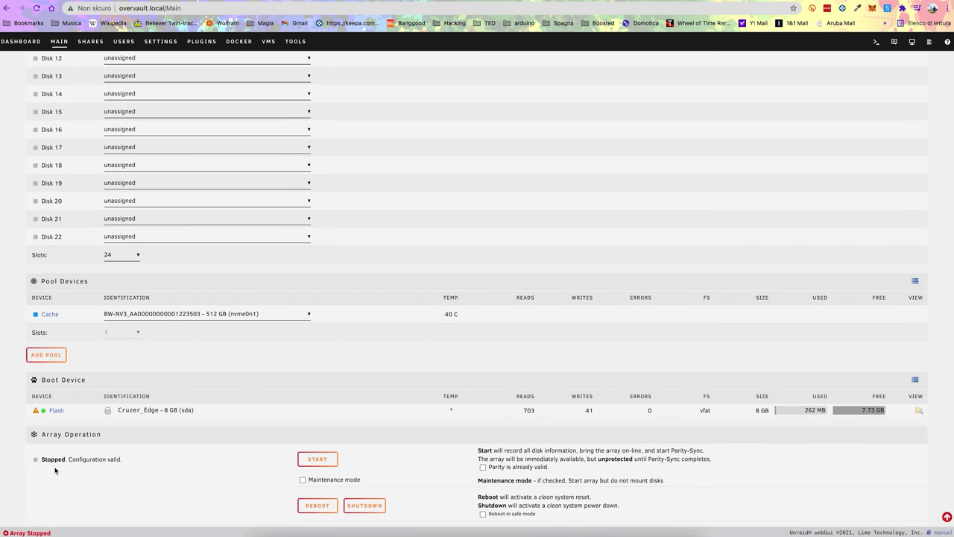
scroll(54, 469, "up", 5)
left_click_drag(56, 369, 283, 370)
left_click(111, 369)
left_click(285, 371)
scroll(262, 368, "down", 5)
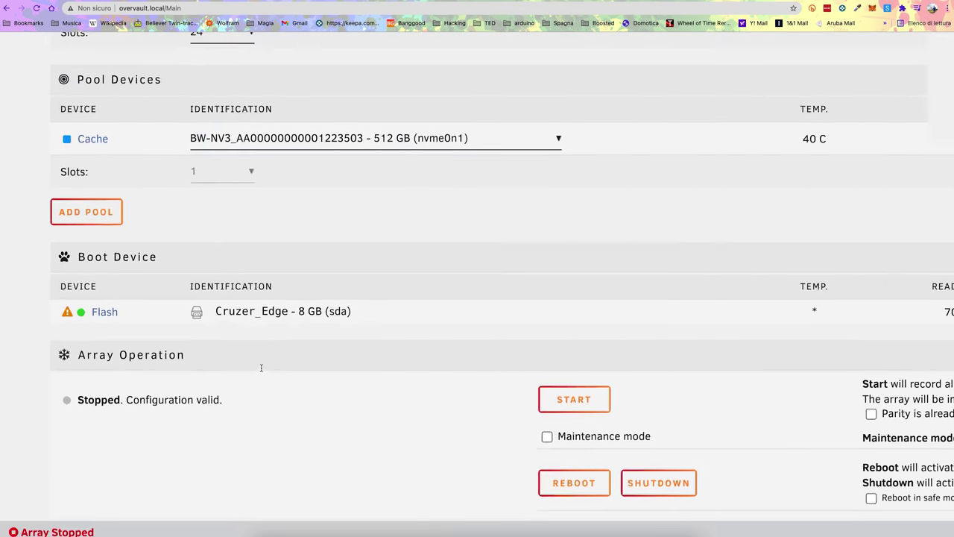
left_click(513, 411)
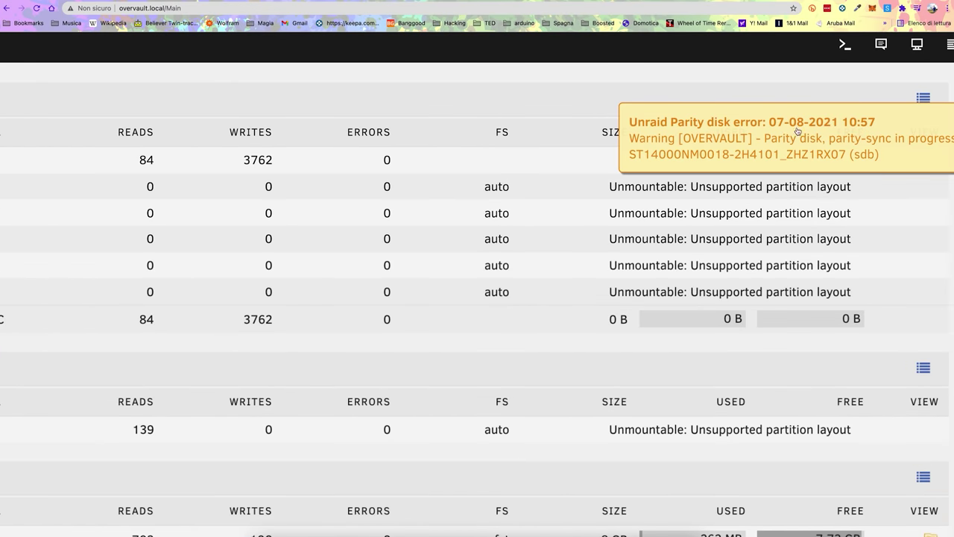
Examine the parity warning, the parity-sync progress and the file system status of the array and cache disks
scroll(839, 140, "right", 2)
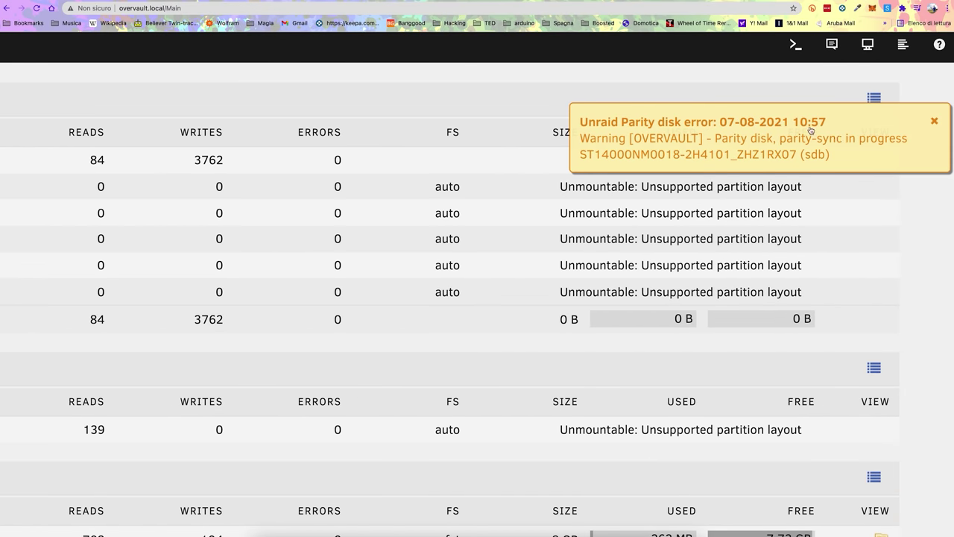
scroll(160, 494, "down", 10)
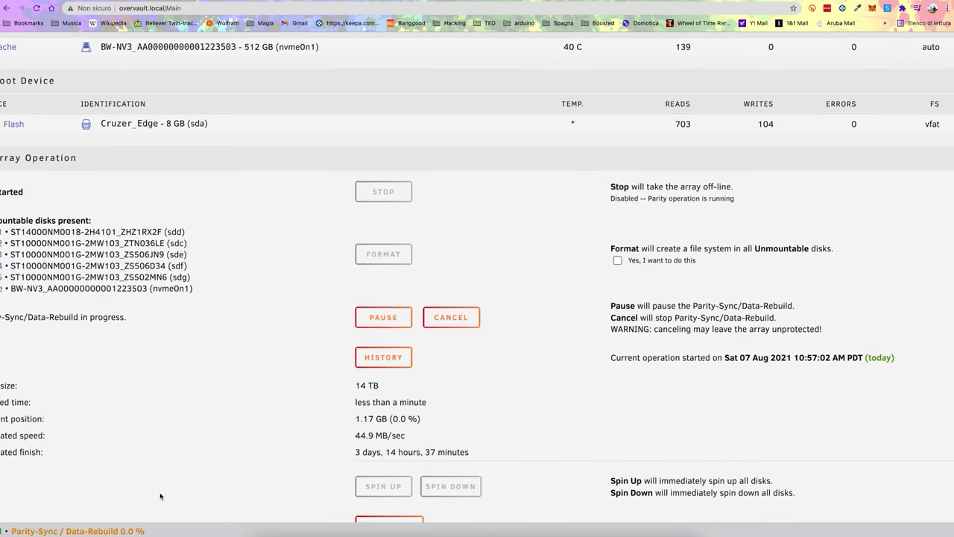
scroll(160, 494, "left", 2)
scroll(159, 495, "left", 1)
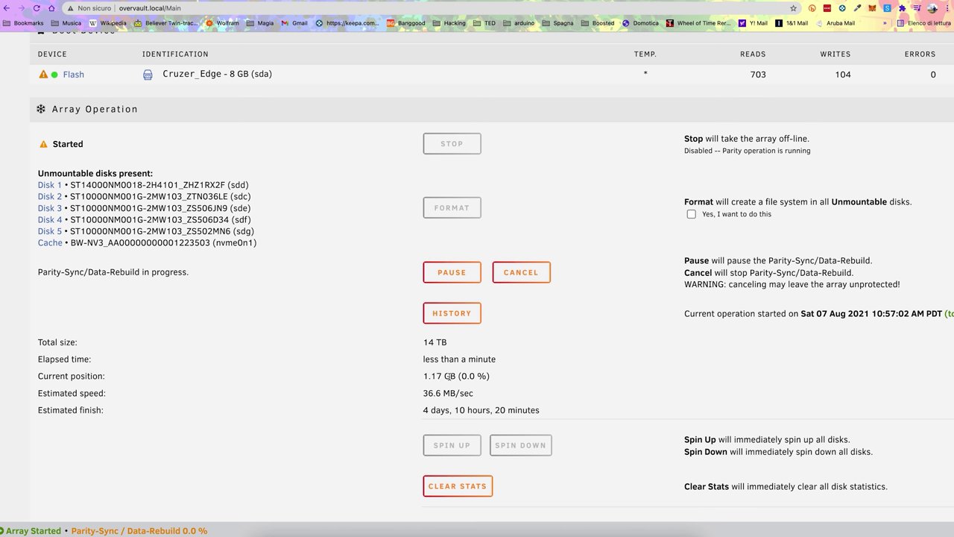
scroll(868, 178, "down", 5)
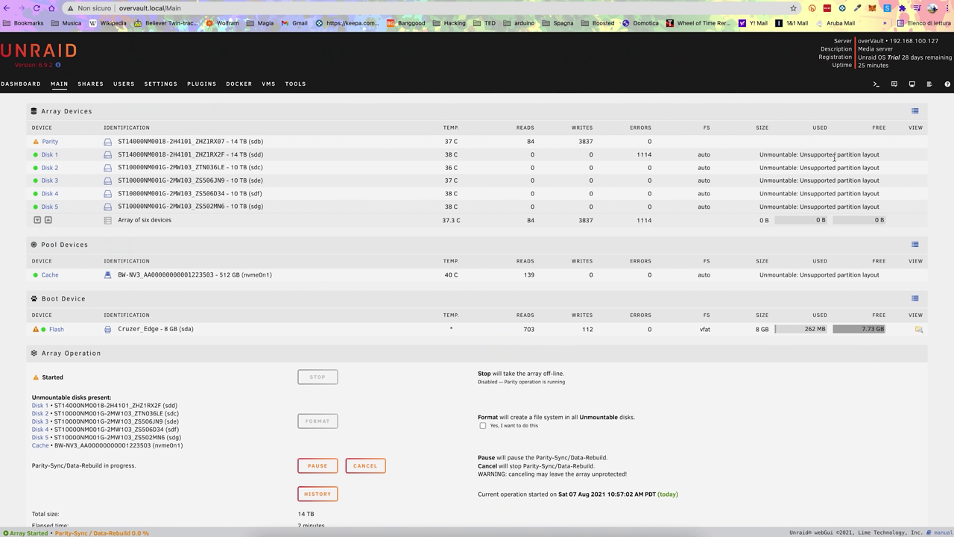
scroll(834, 158, "up", 5)
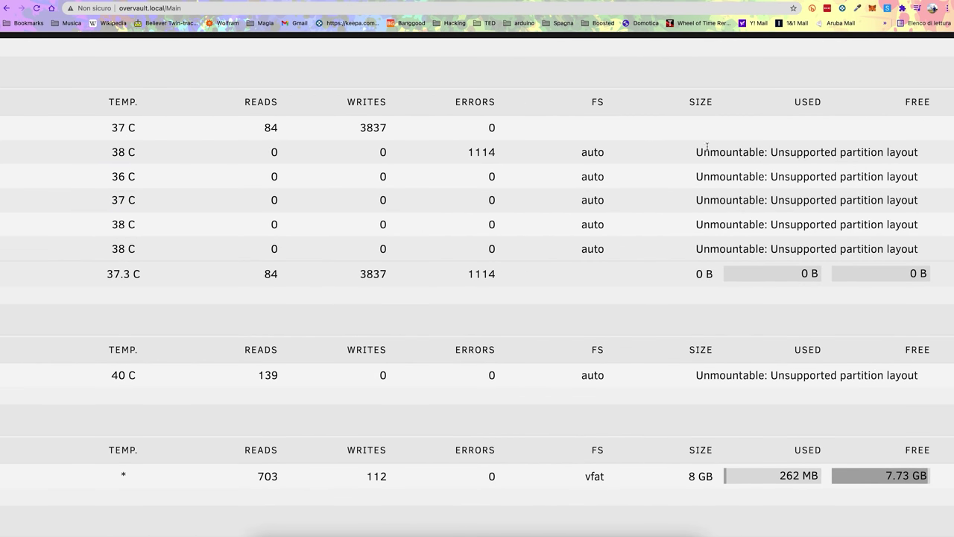
scroll(701, 150, "right", 2)
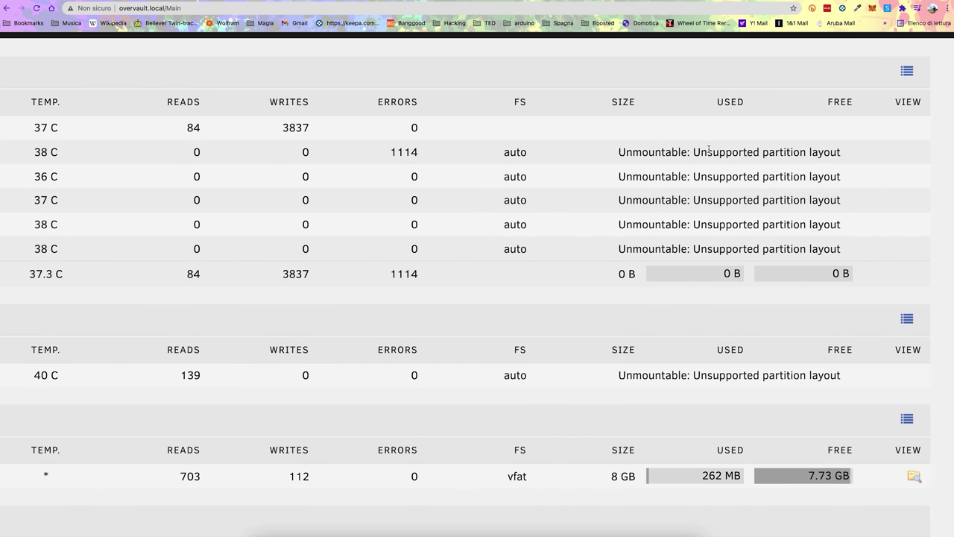
scroll(746, 236, "down", 5)
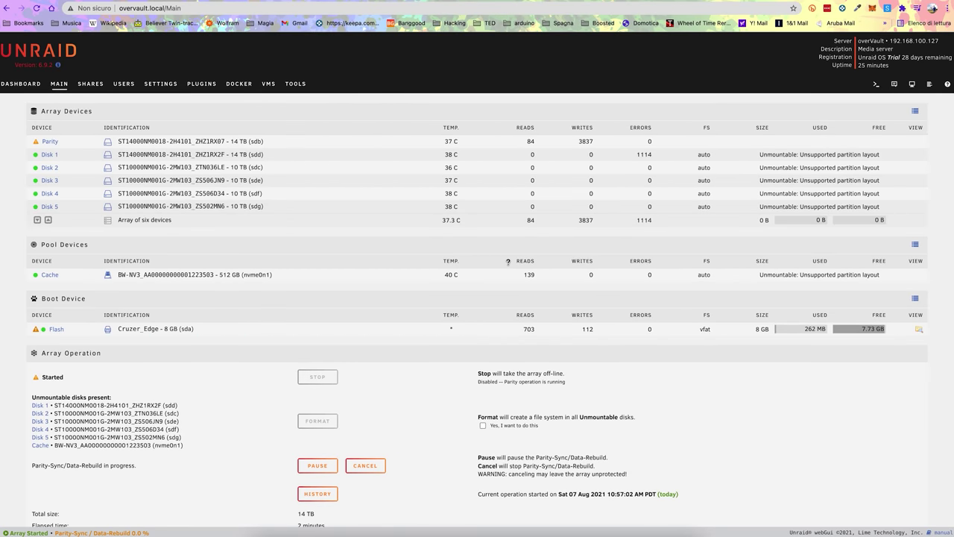
Confirm and run the format of all unmountable disks, and check the estimated finish of the parity sync
scroll(508, 261, "down", 3)
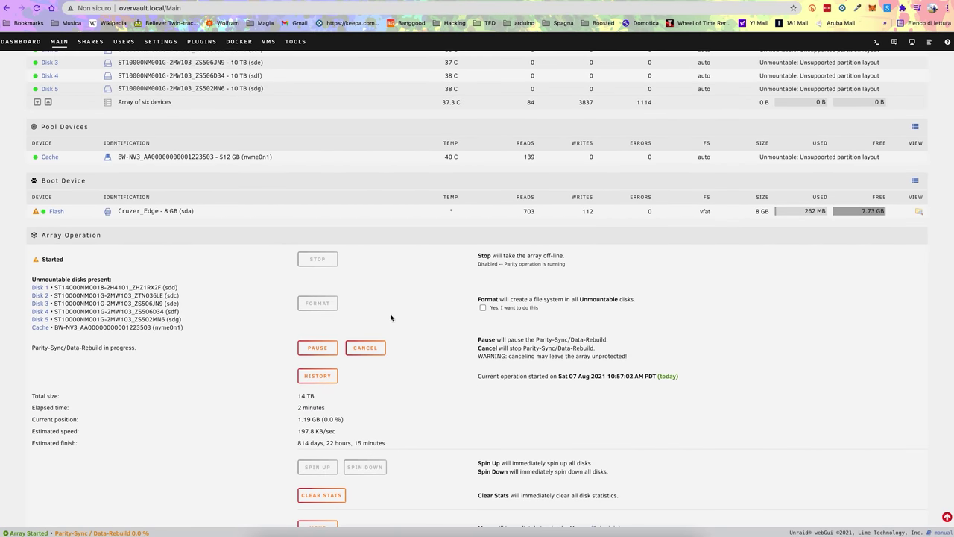
scroll(343, 334, "up", 5)
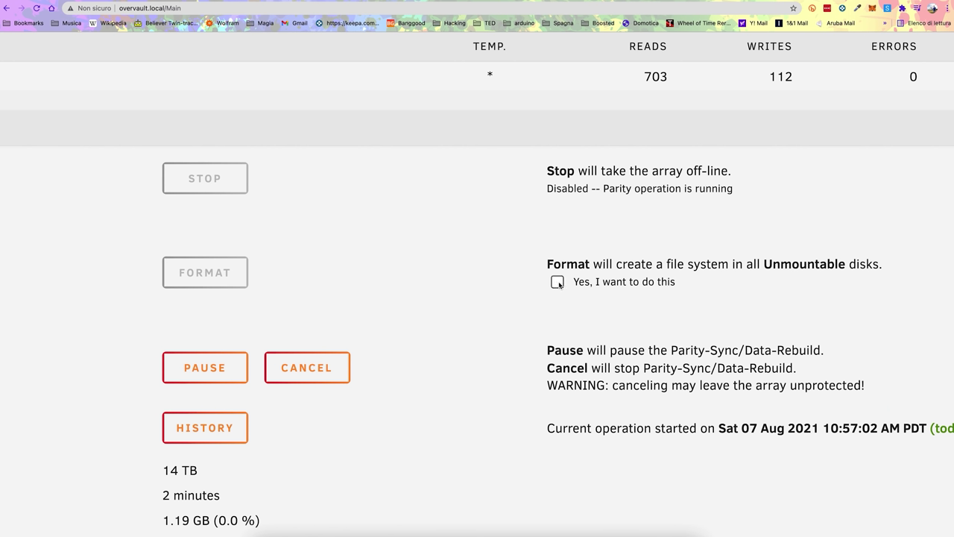
left_click(558, 283)
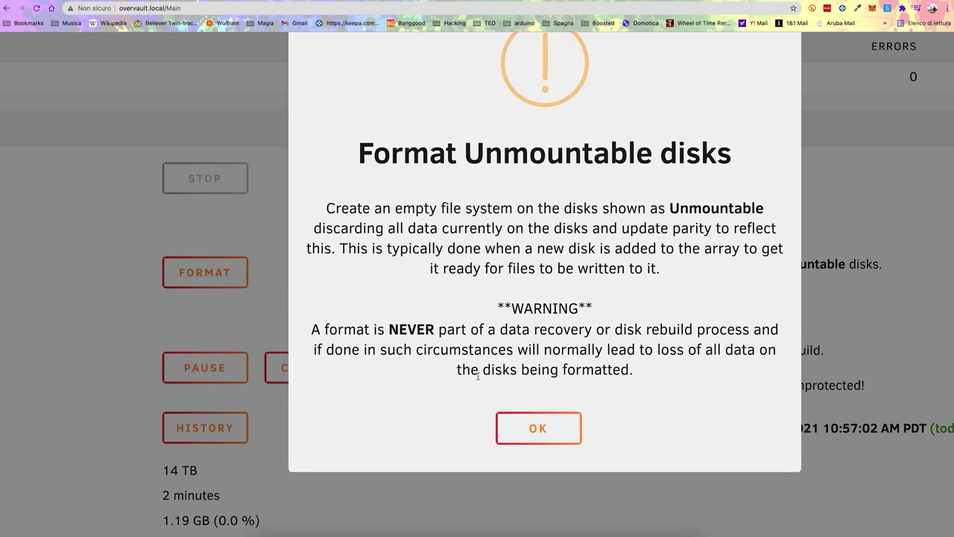
left_click(538, 432)
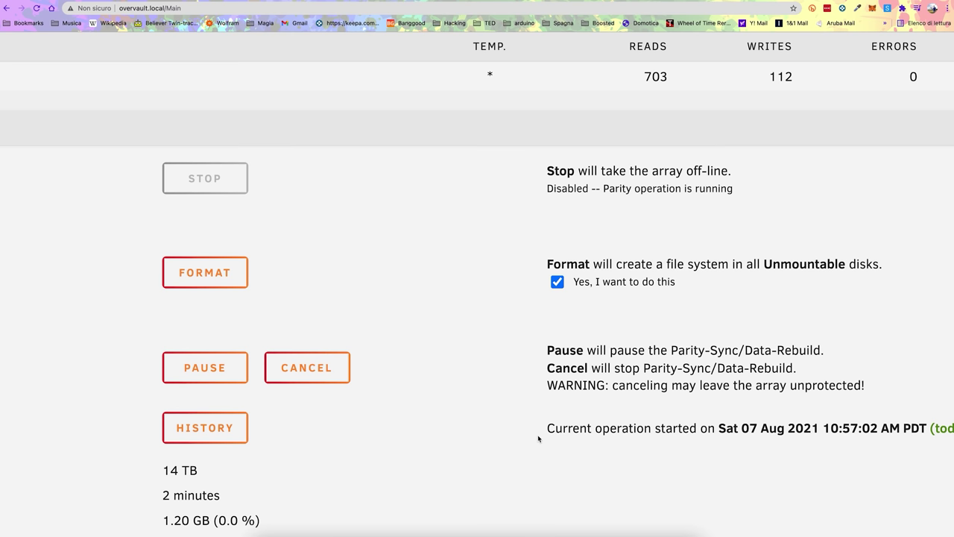
left_click(200, 275)
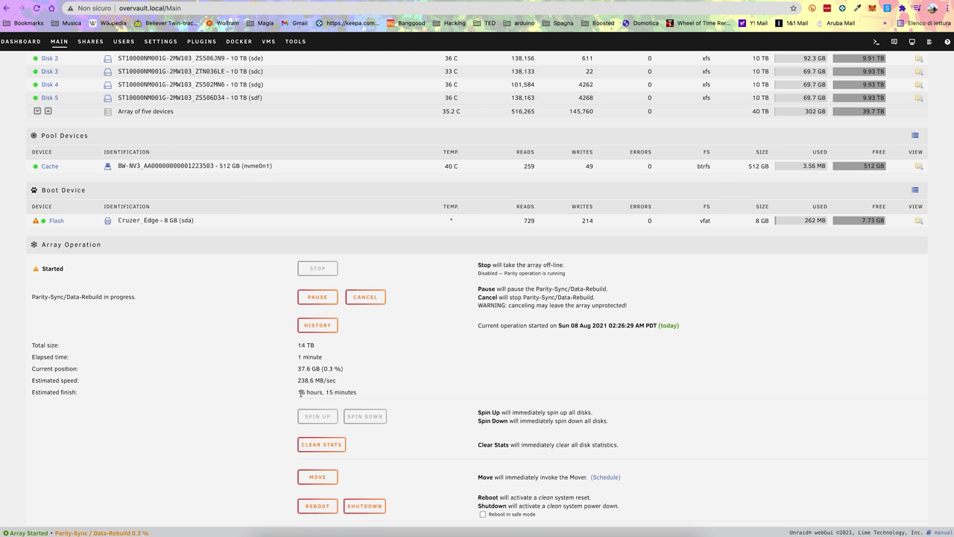
left_click_drag(298, 392, 350, 392)
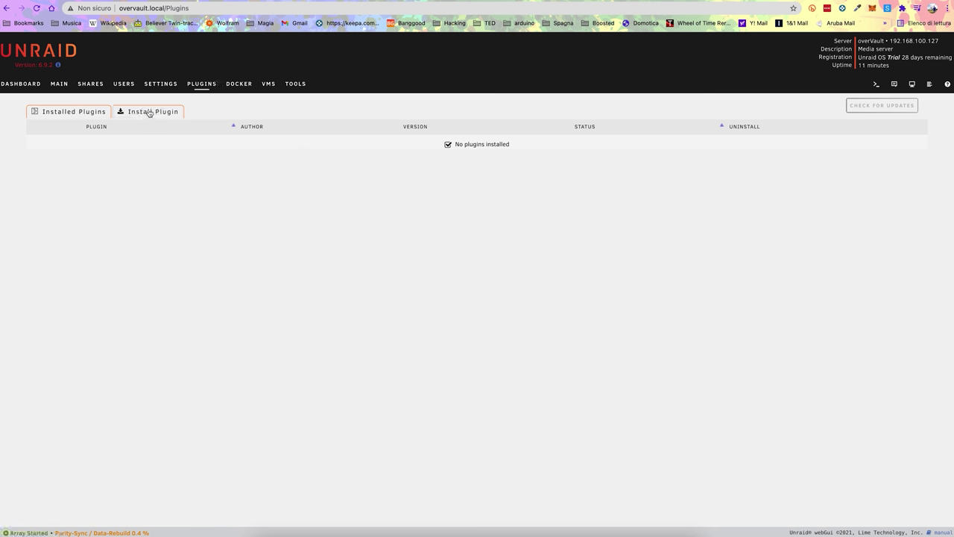
Search for "unraid forum" in a new browser tab and open the Unraid forums
key("ctrl+t")
type("unraid forum")
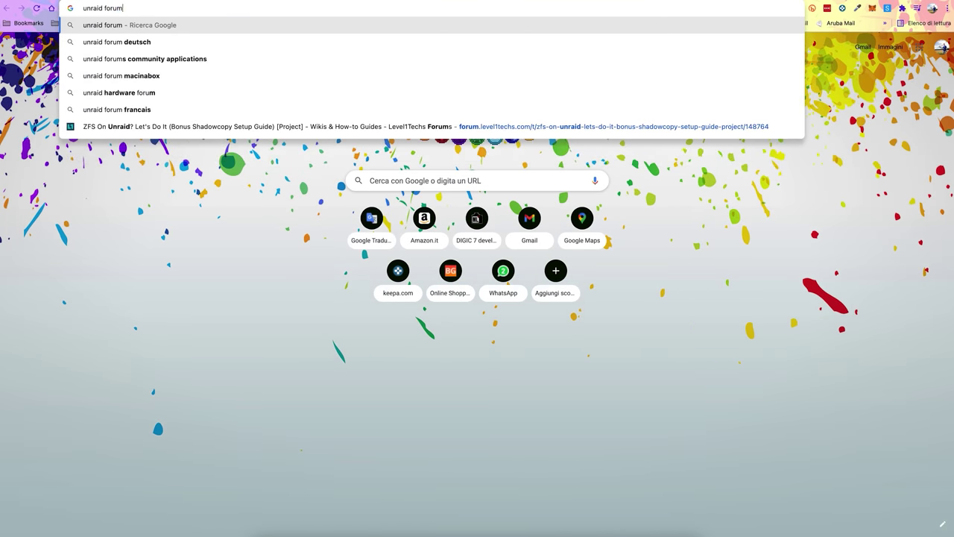
key("Return")
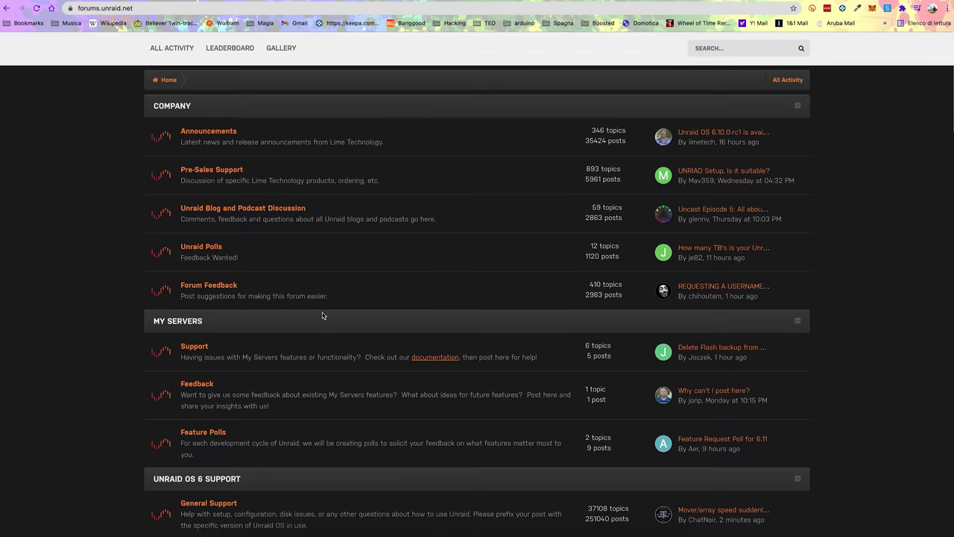
Find "plugin" on the forum's front page and open the Plugin Support forum
scroll(322, 315, "down", 4)
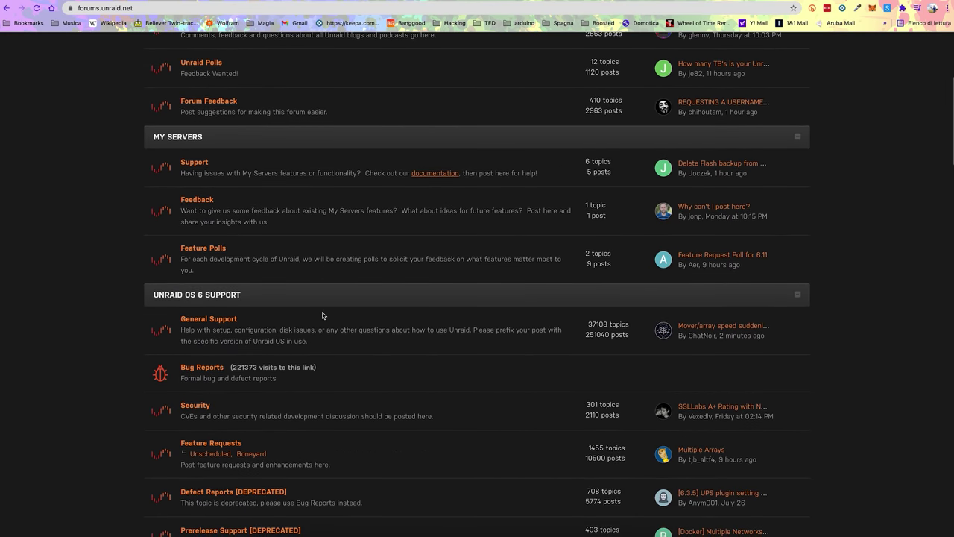
key("ctrl+f")
type("plugin")
left_click(211, 328)
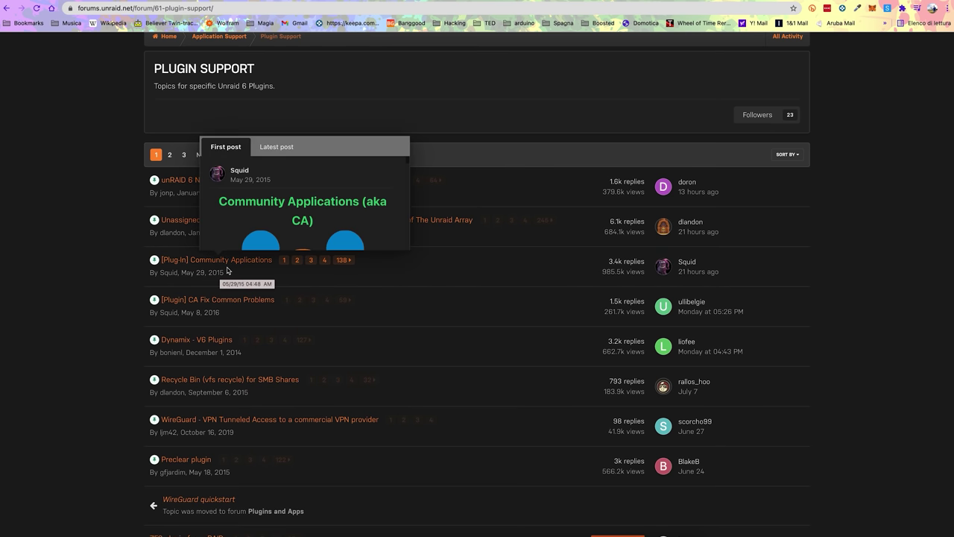
Open the [Plug-In] Community Applications topic and go to the plugin URL in its installation section
left_click(187, 264)
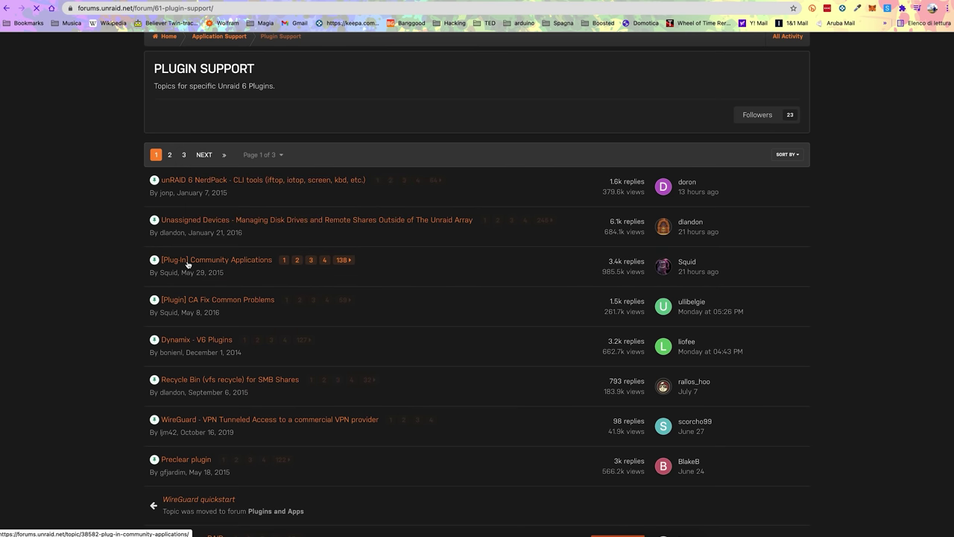
scroll(64, 319, "down", 4)
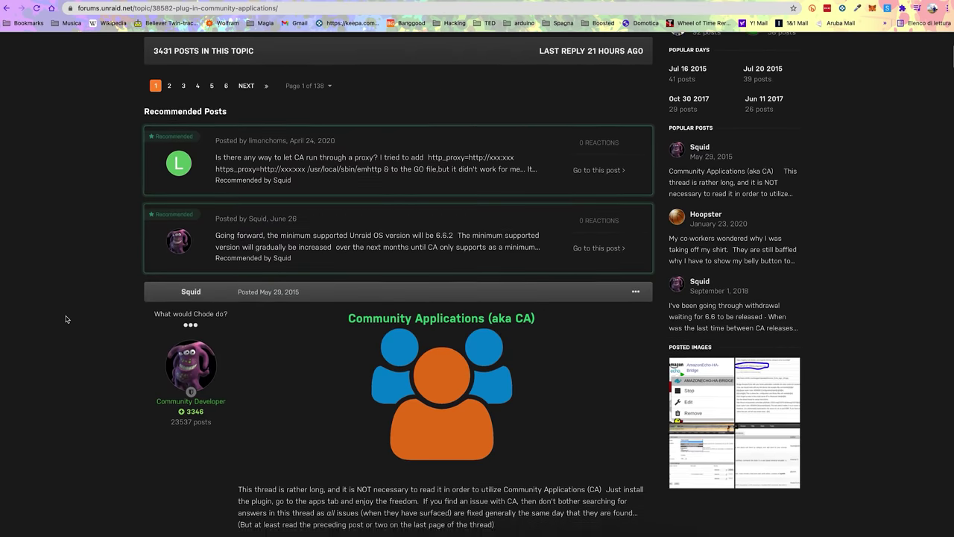
scroll(64, 319, "down", 8)
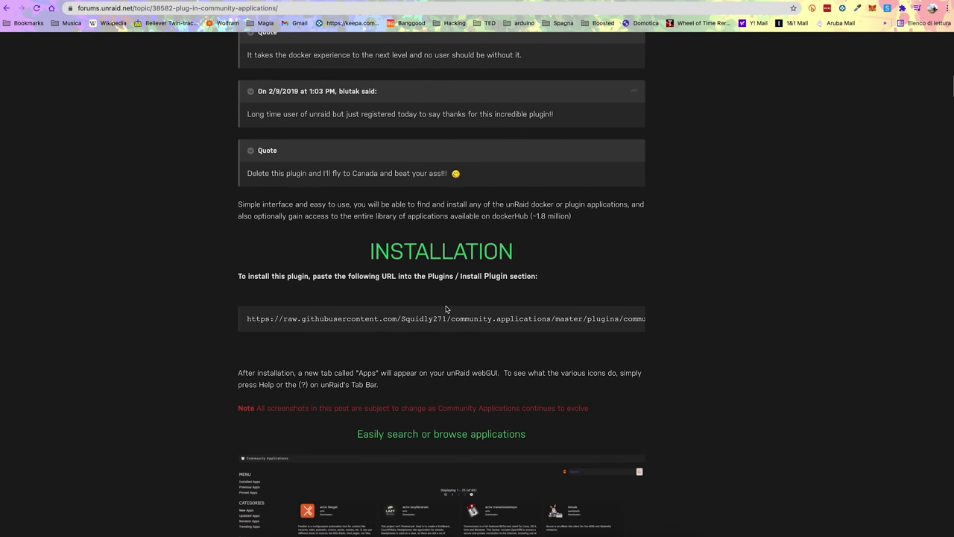
Copy the community.applications.plg URL from the forum post and install the plugin from it on the Unraid server's Plugins page
triple_click(388, 318)
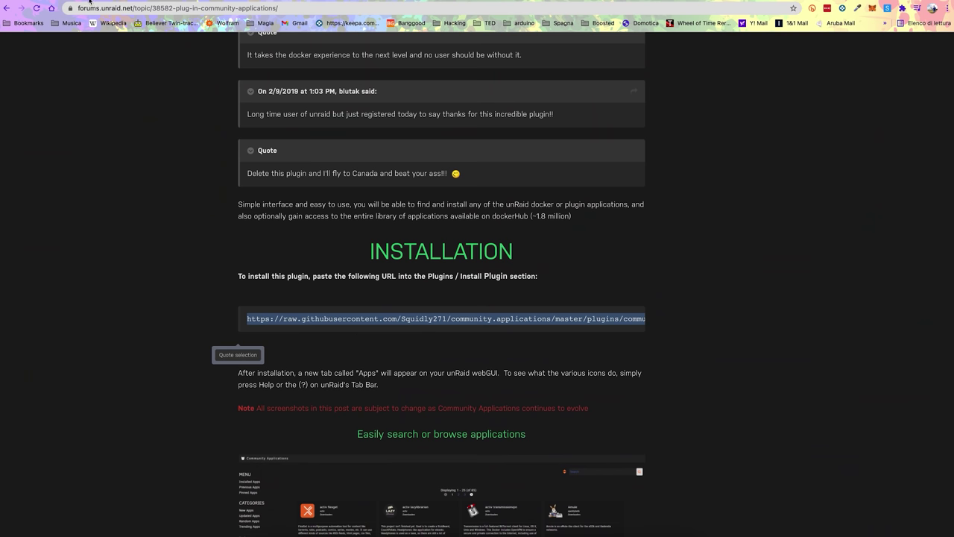
left_click(89, 2)
left_click(124, 164)
type("https://raw.githubusercontent.com/Squidly271/community.applications/master/plugins/community.applications.plg")
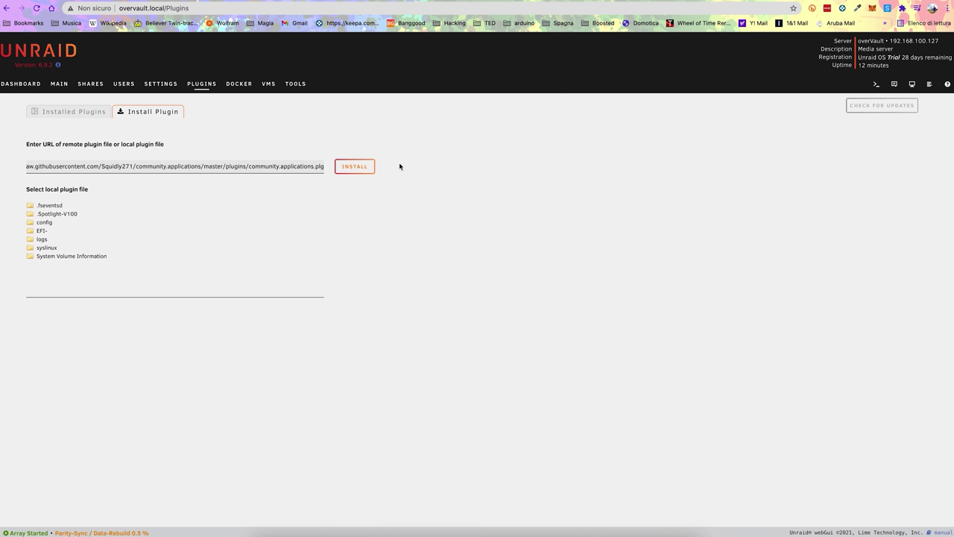
left_click(355, 167)
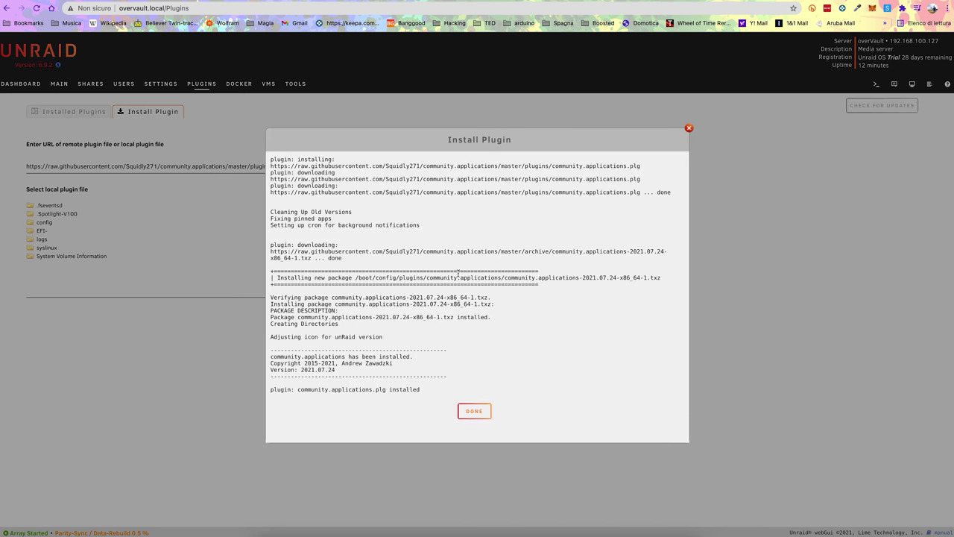
left_click(474, 411)
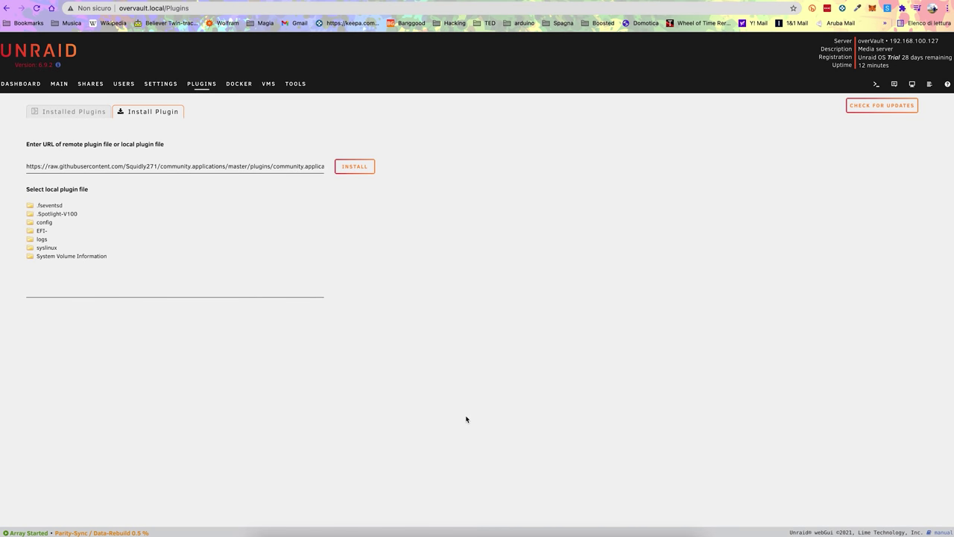
Check the installed plugins list, then reload the page and browse the Community Applications catalogue
left_click(74, 112)
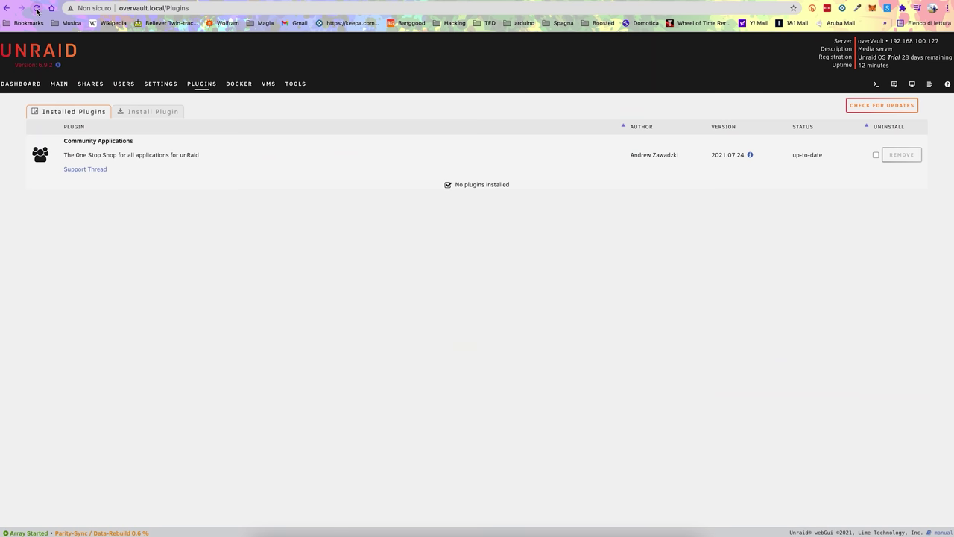
left_click(36, 8)
left_click(293, 85)
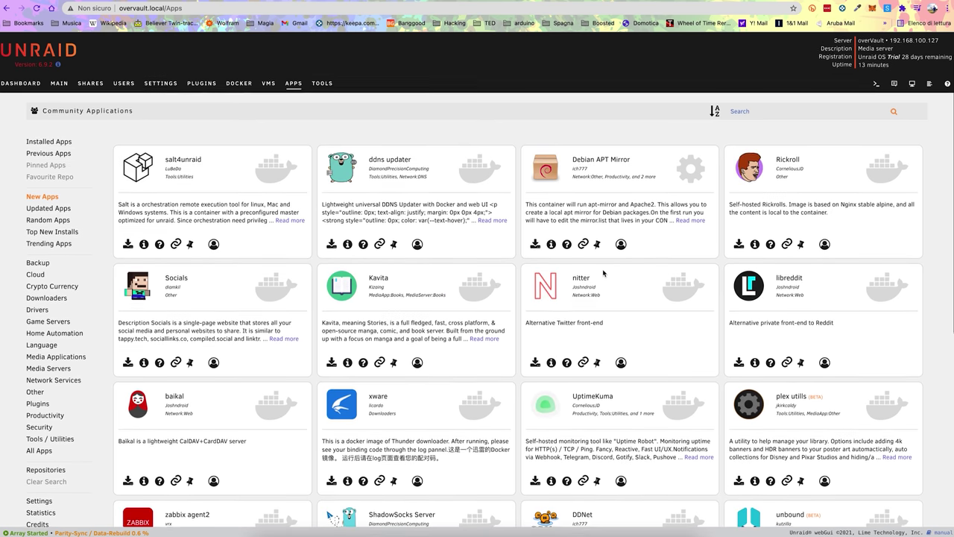
scroll(604, 274, "down", 5)
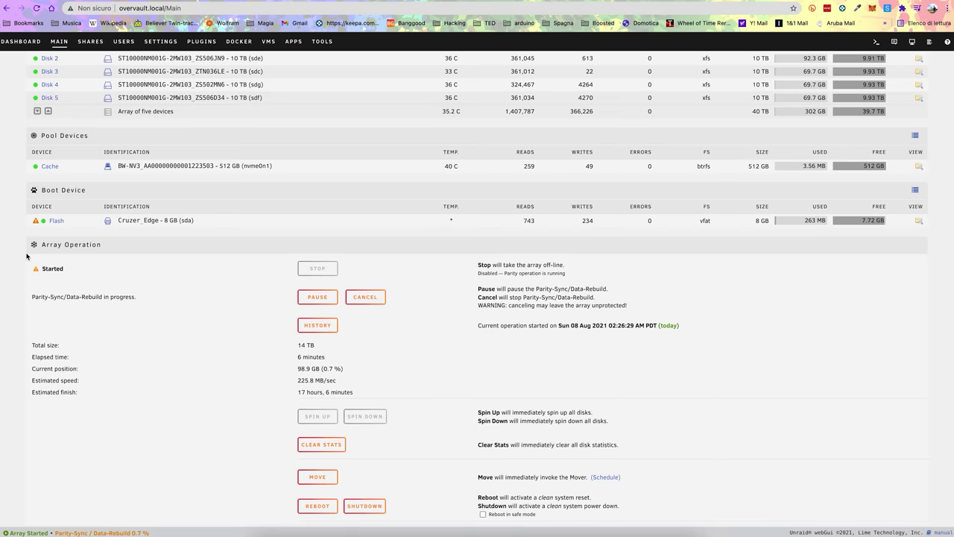
Read the warning on the Flash boot device on the Main page and open that device's settings
scroll(26, 256, "up", 5)
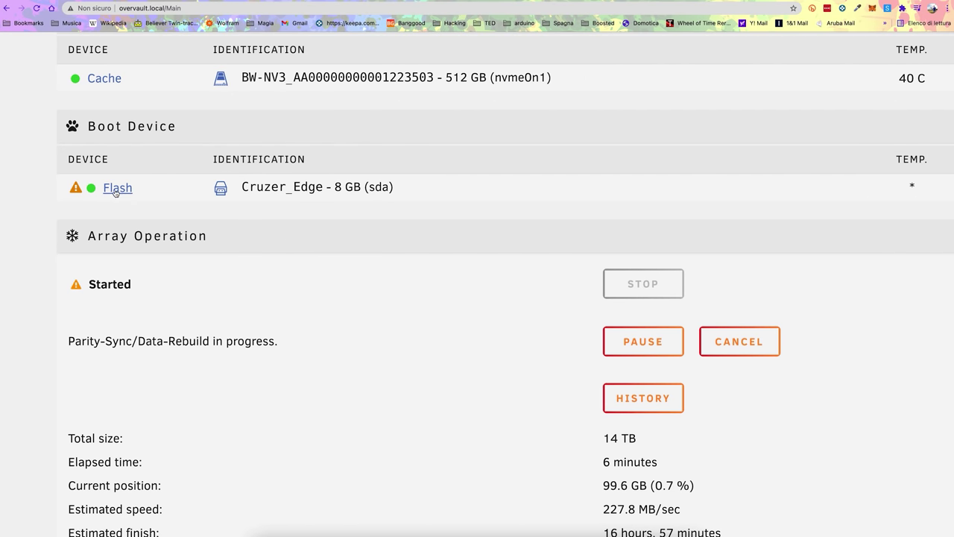
mouse_move(75, 196)
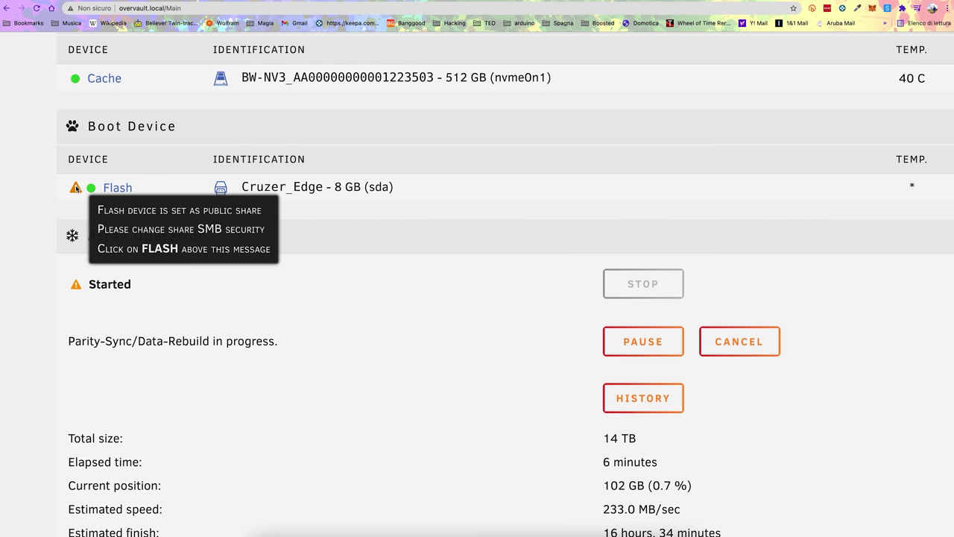
mouse_move(102, 190)
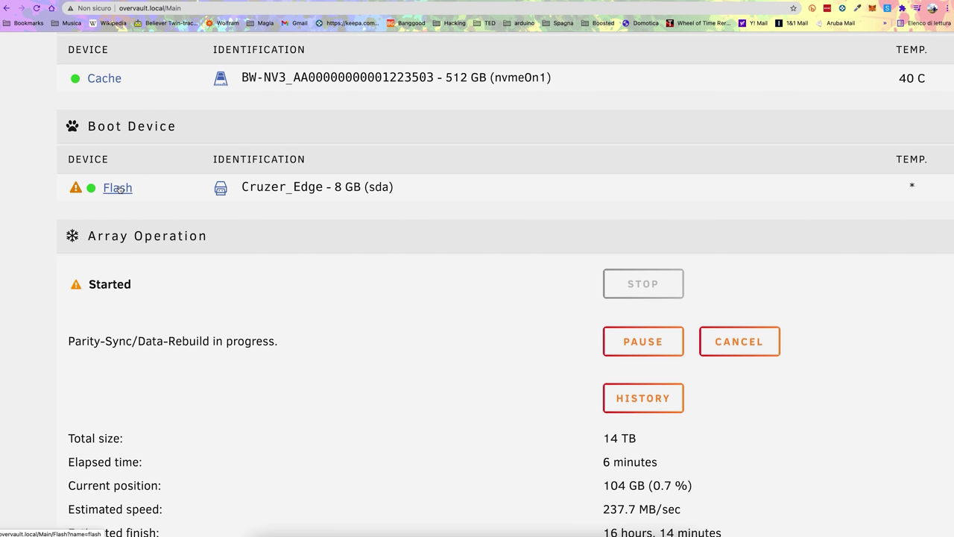
left_click(117, 189)
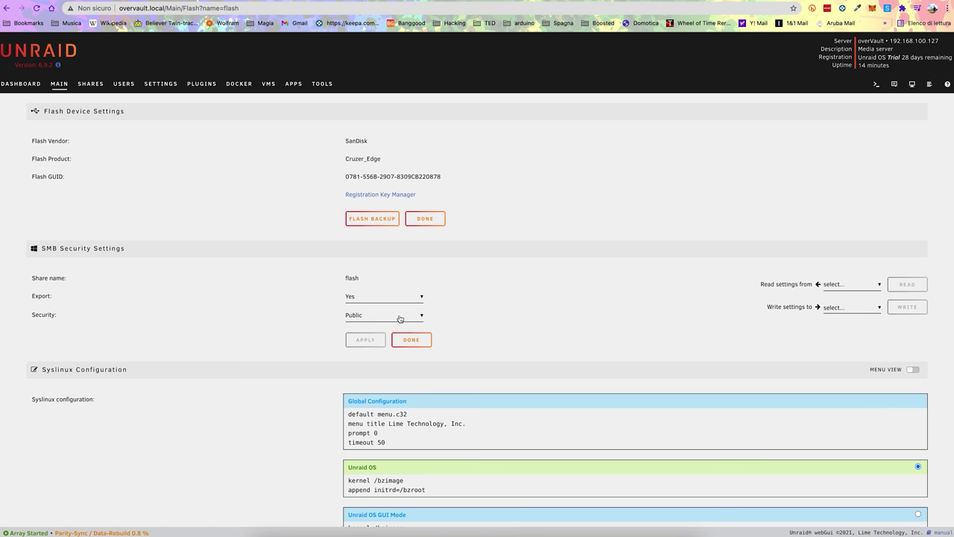
Set the flash share's SMB security to Private and its export to No, and apply the settings
left_click(400, 318)
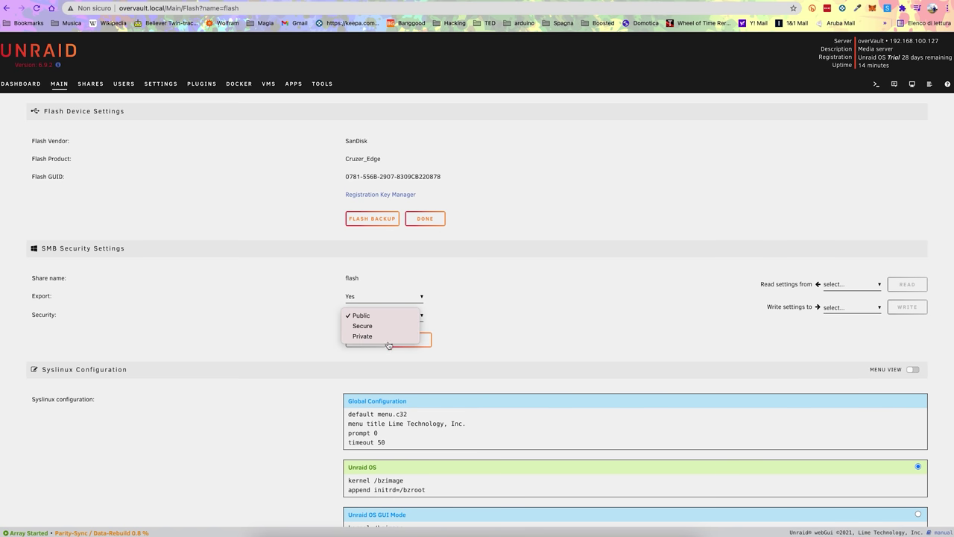
left_click(389, 339)
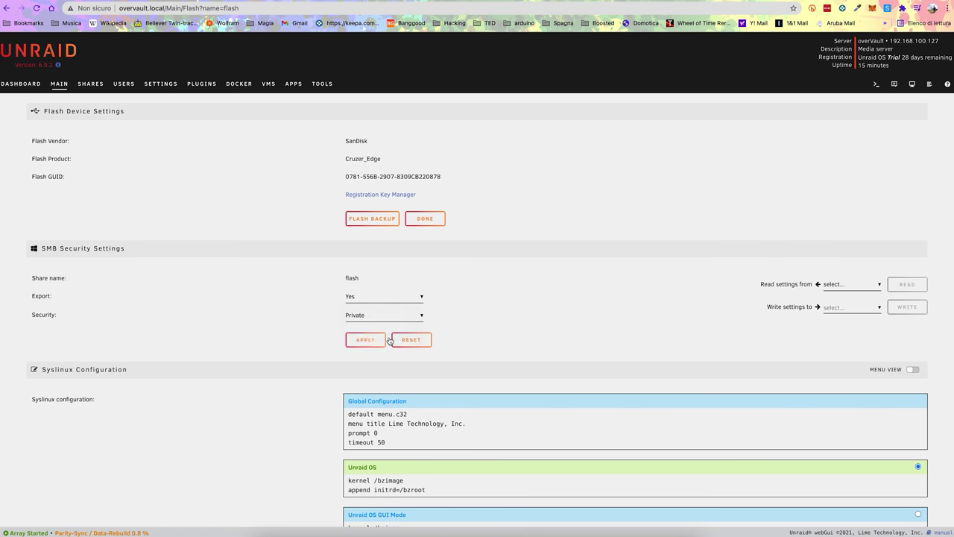
left_click(365, 298)
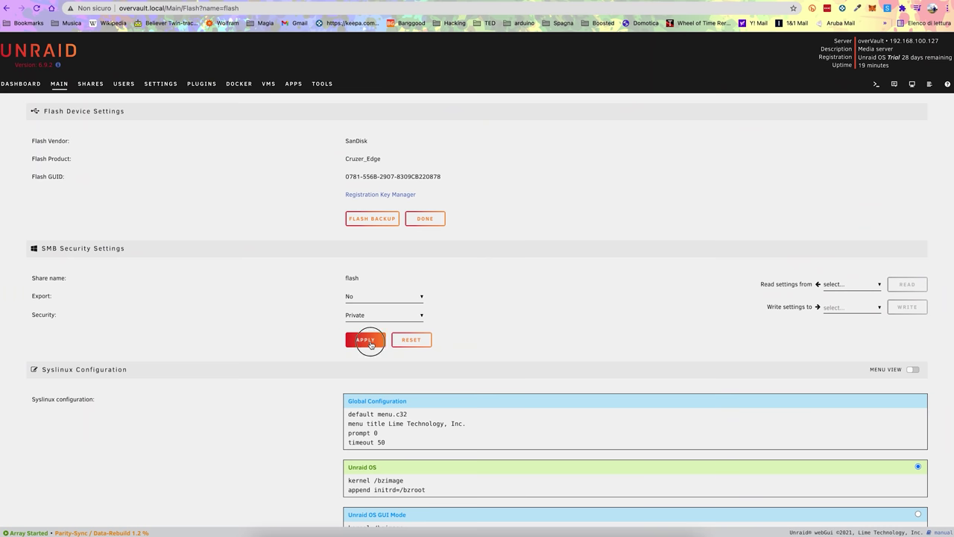
left_click(370, 344)
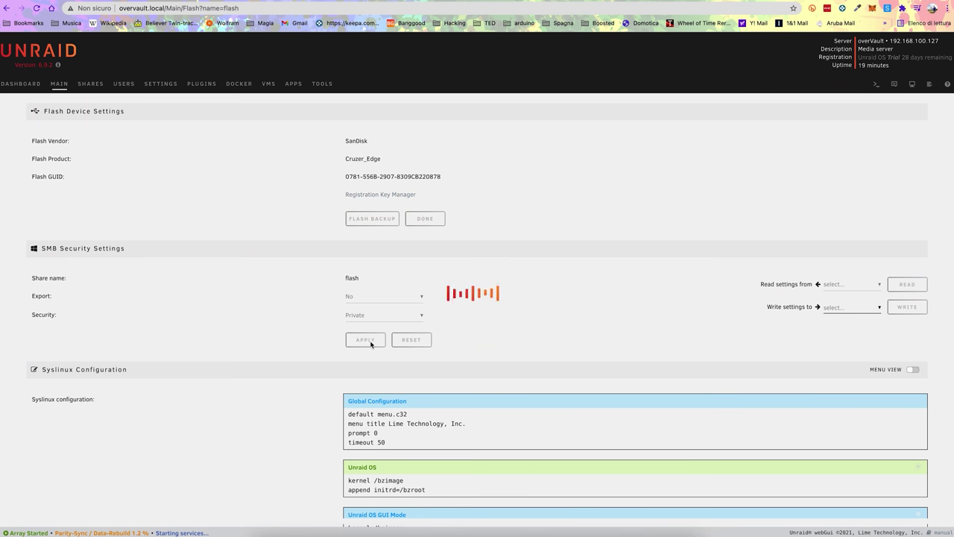